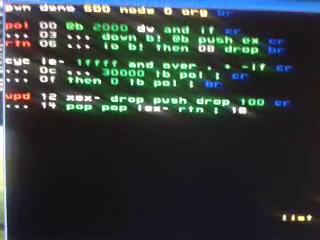
pyautogui.write('84')
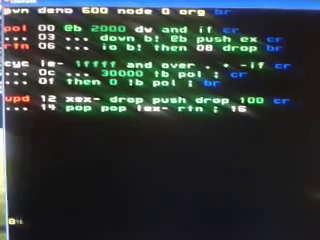
pyautogui.write('4 167682')
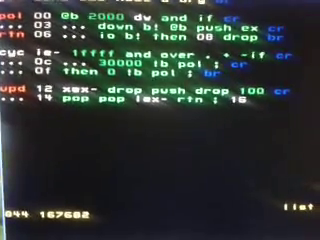
# Step: List block 844, the demo's IDE boot block with its talk, hook and boot run line
pyautogui.press('space')
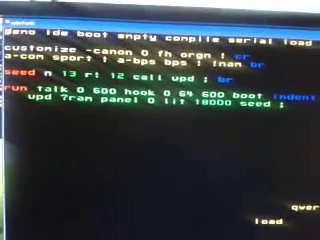
pyautogui.write('run')
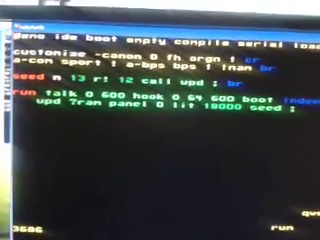
# Step: Run the demo to boot node 600 and show node stacks, path and RAM dump
pyautogui.press('space')
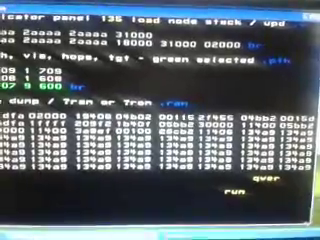
pyautogui.write('hex')
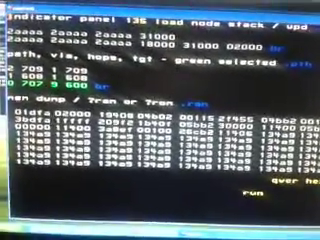
pyautogui.write('1000')
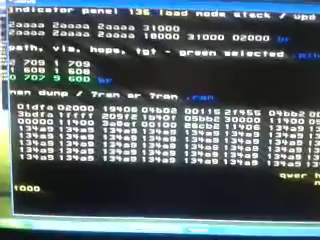
pyautogui.write(' 10850')
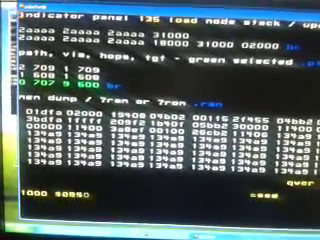